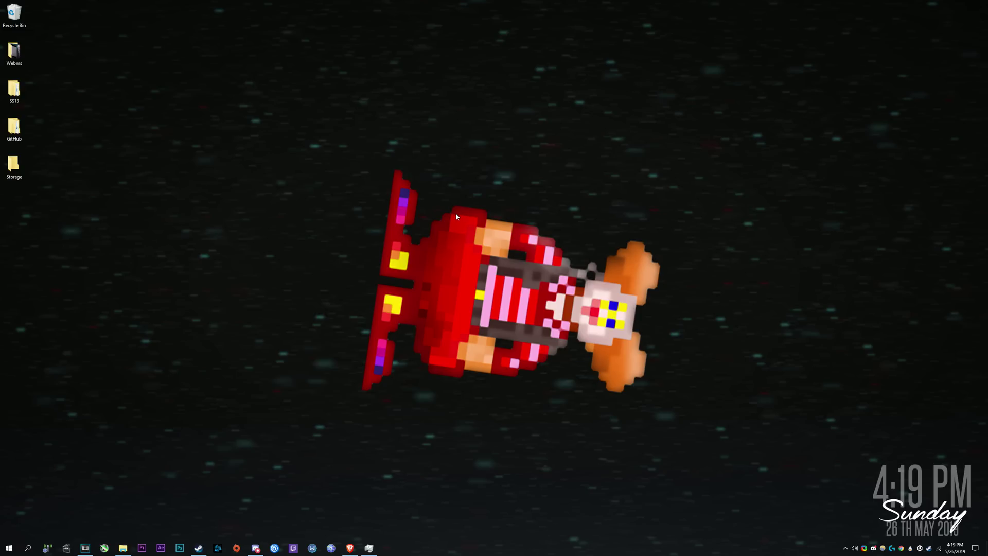
- Switch to Steam and open the local files settings in RimWorld's game properties
{"action": "left_click", "coordinate": [199, 546]}
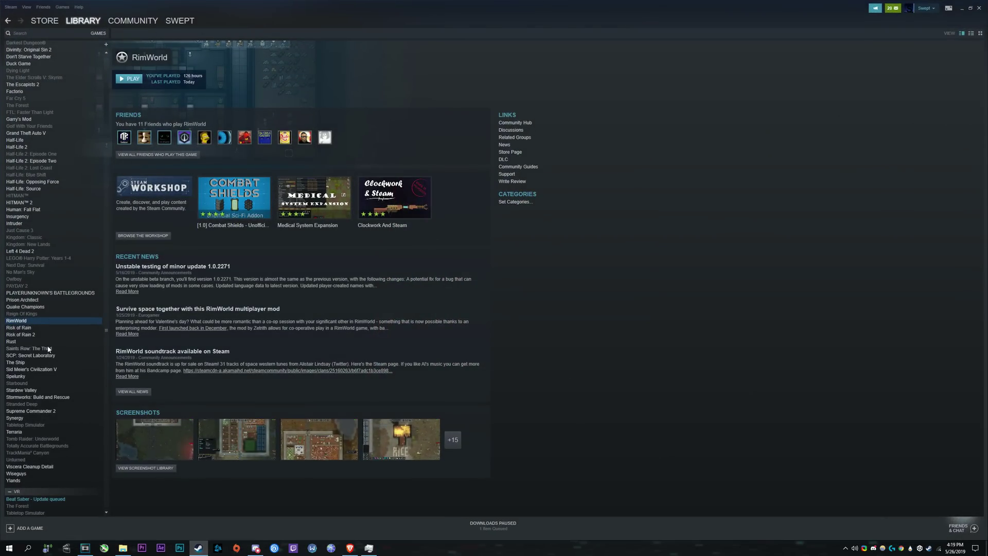
{"action": "right_click", "coordinate": [37, 319]}
{"action": "left_click", "coordinate": [48, 425]}
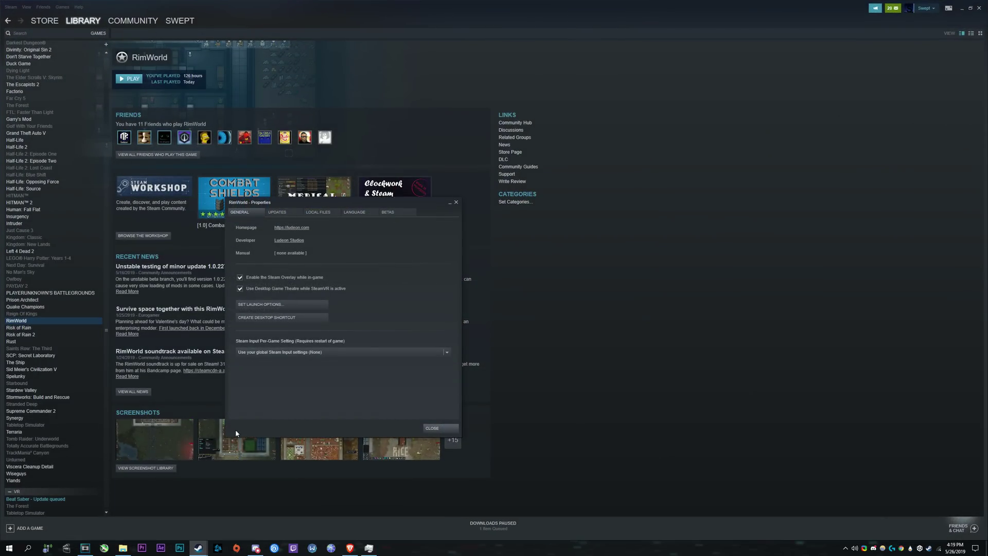
{"action": "left_click", "coordinate": [318, 213]}
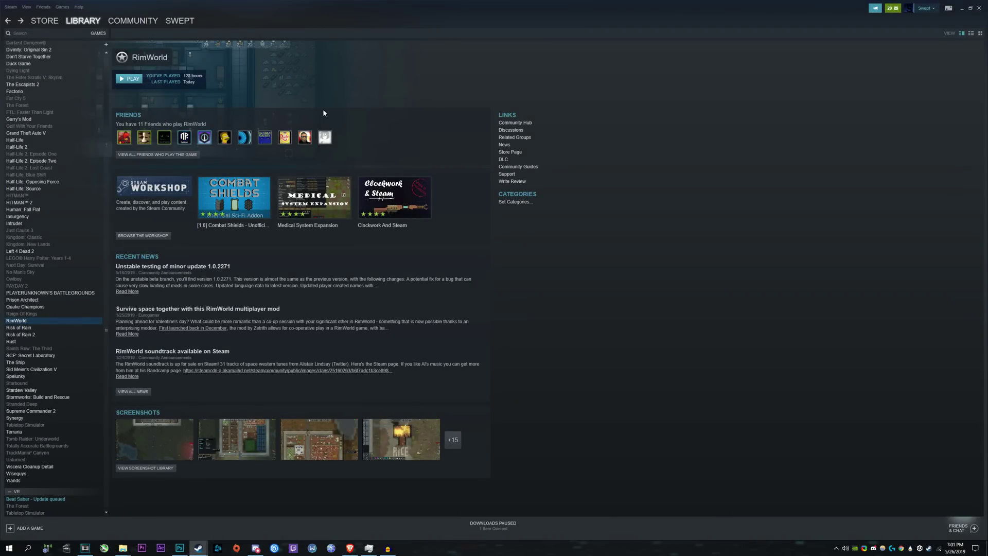
- Search the RimWorld Workshop for "Multiplayer" and open the page of Zetrith's Multiplayer Mod
{"action": "left_click", "coordinate": [150, 236]}
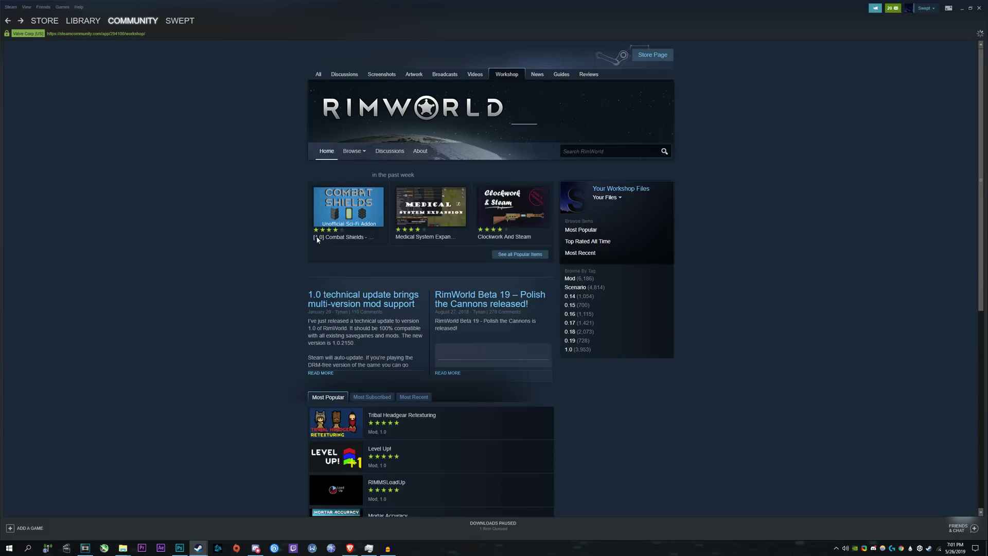
{"action": "left_click", "coordinate": [605, 149]}
{"action": "type", "text": "Multiplayer"}
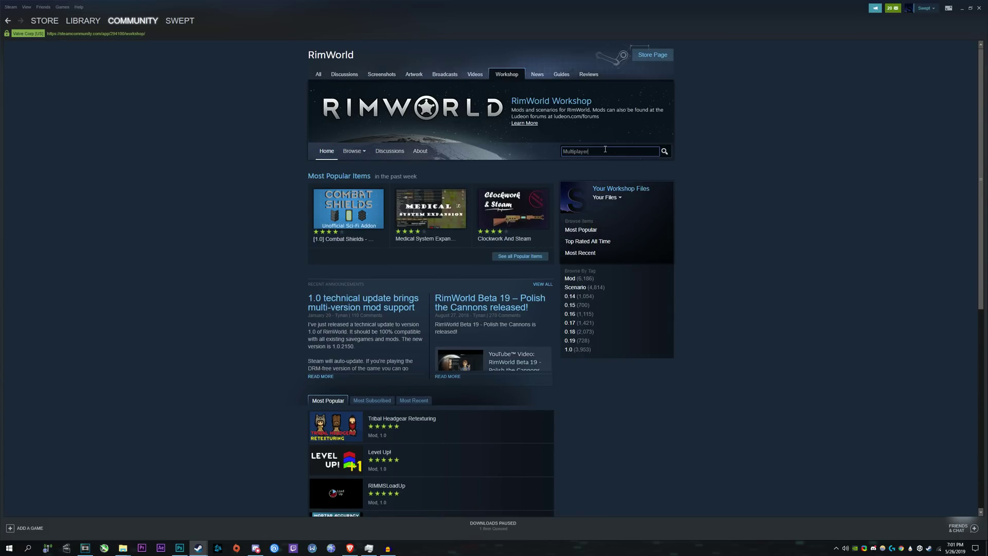
{"action": "key", "text": "Return"}
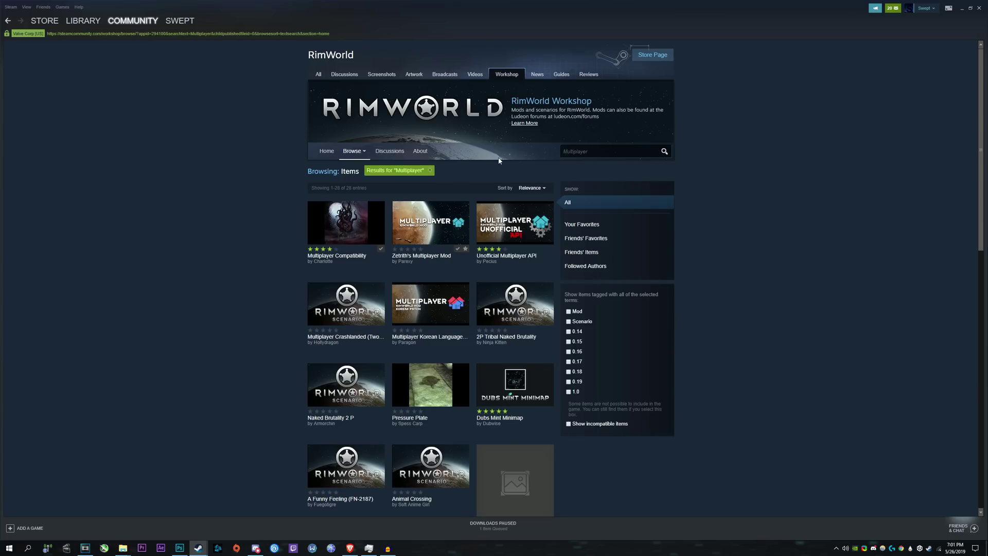
{"action": "mouse_move", "coordinate": [437, 227]}
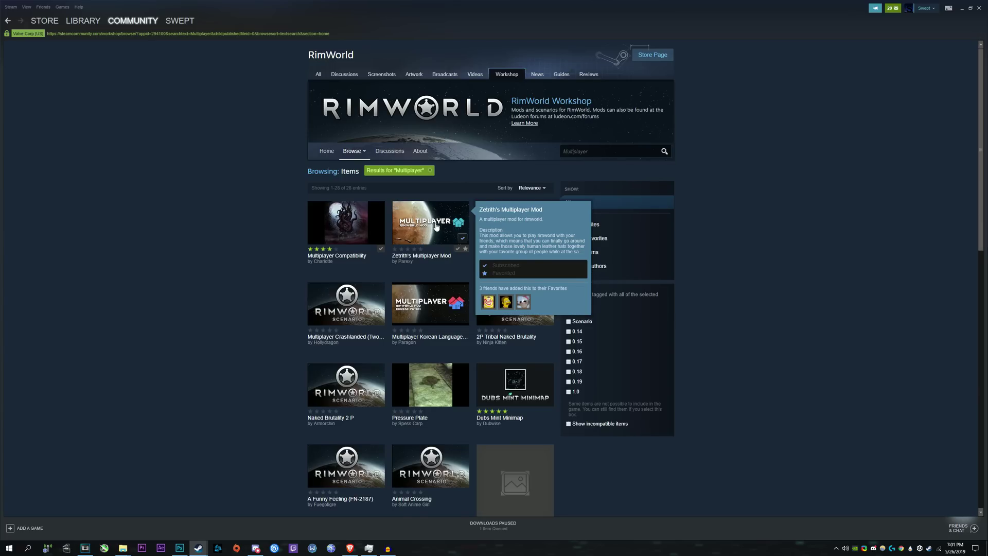
{"action": "left_click", "coordinate": [436, 226]}
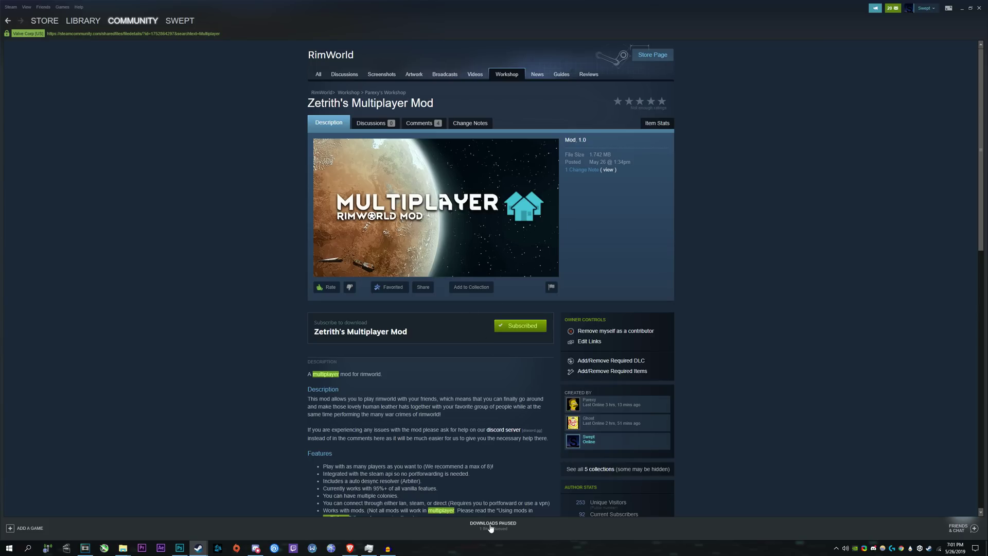
- Return to the game library and launch RimWorld
{"action": "left_click", "coordinate": [82, 22]}
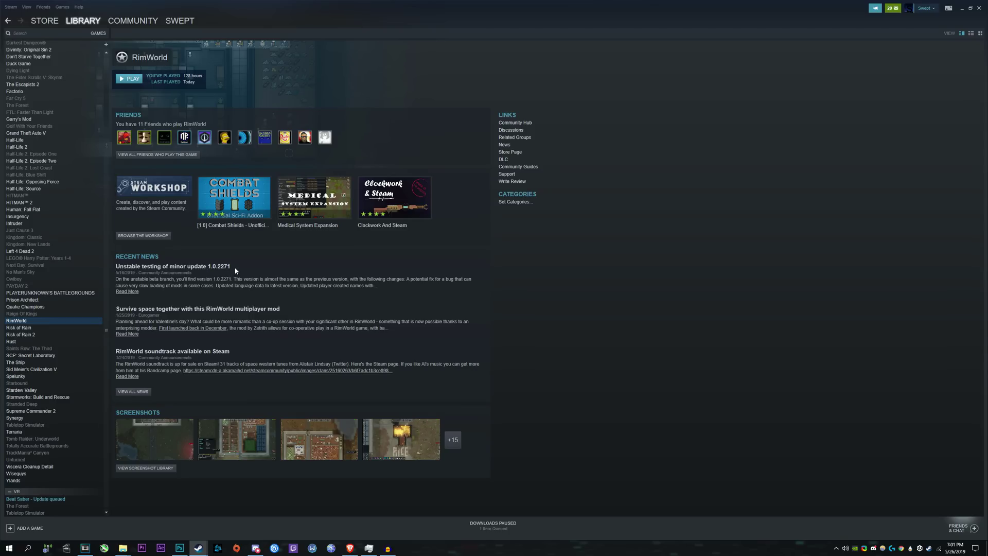
{"action": "left_click", "coordinate": [129, 81]}
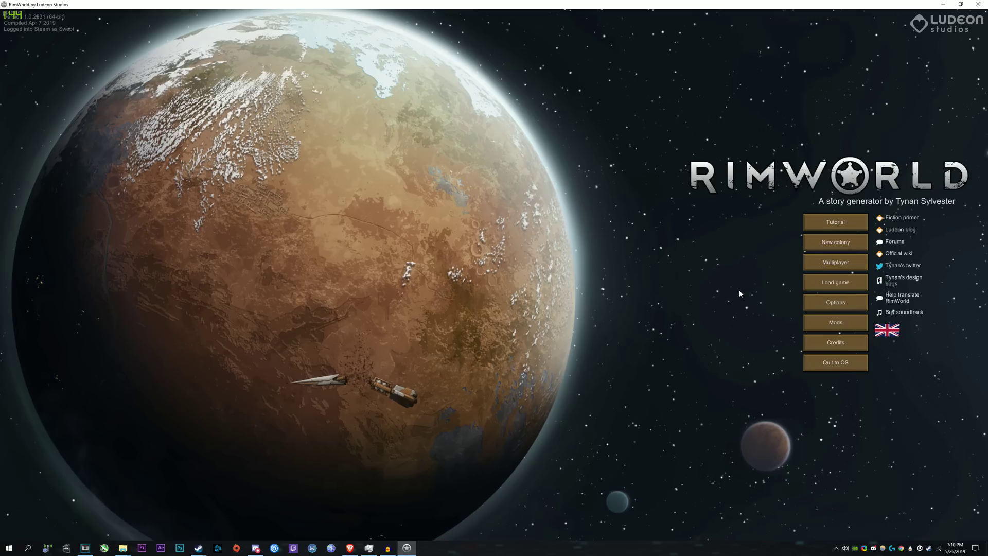
- Review the Multiplayer mod's settings within the game options, and close them without editing
{"action": "left_click", "coordinate": [835, 303]}
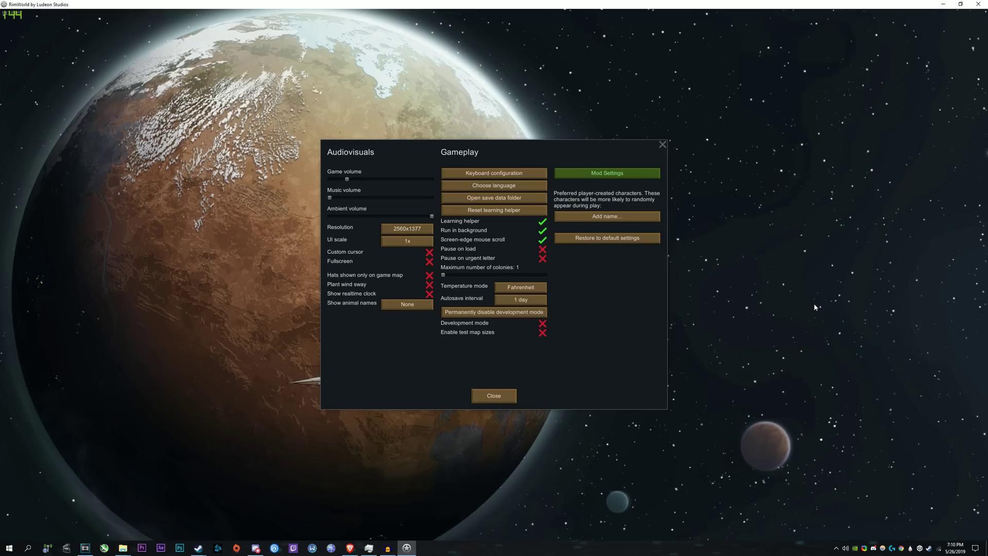
{"action": "left_click", "coordinate": [602, 177]}
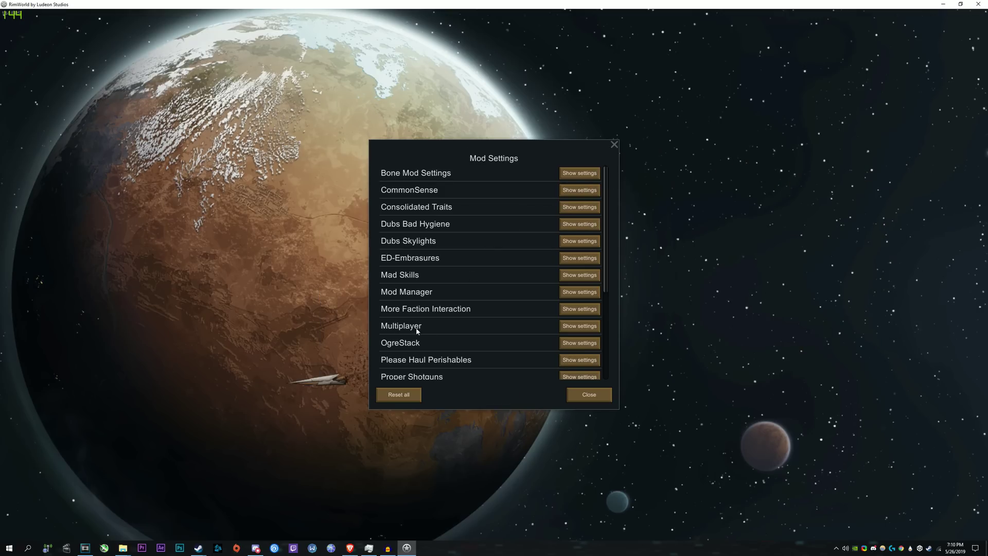
{"action": "left_click", "coordinate": [580, 325]}
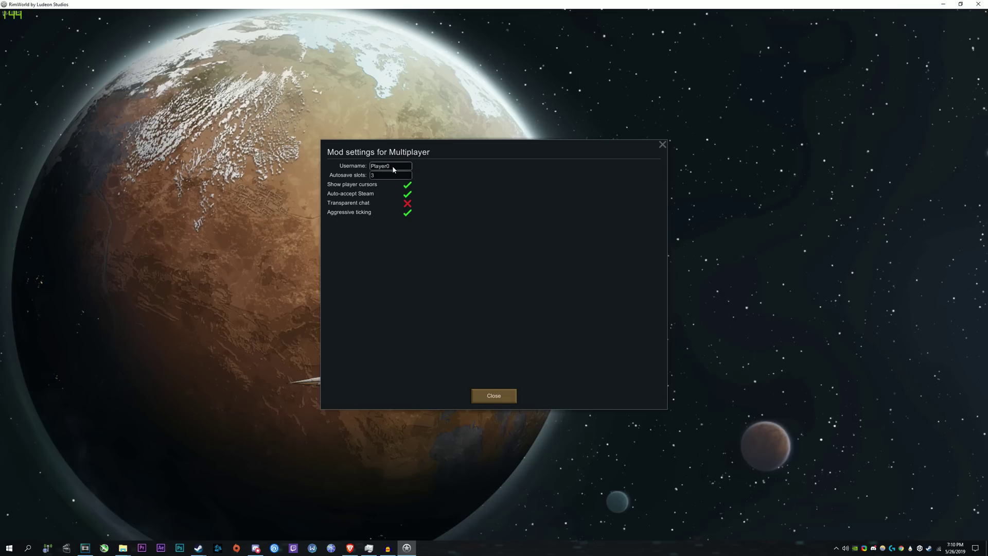
{"action": "left_click", "coordinate": [489, 395]}
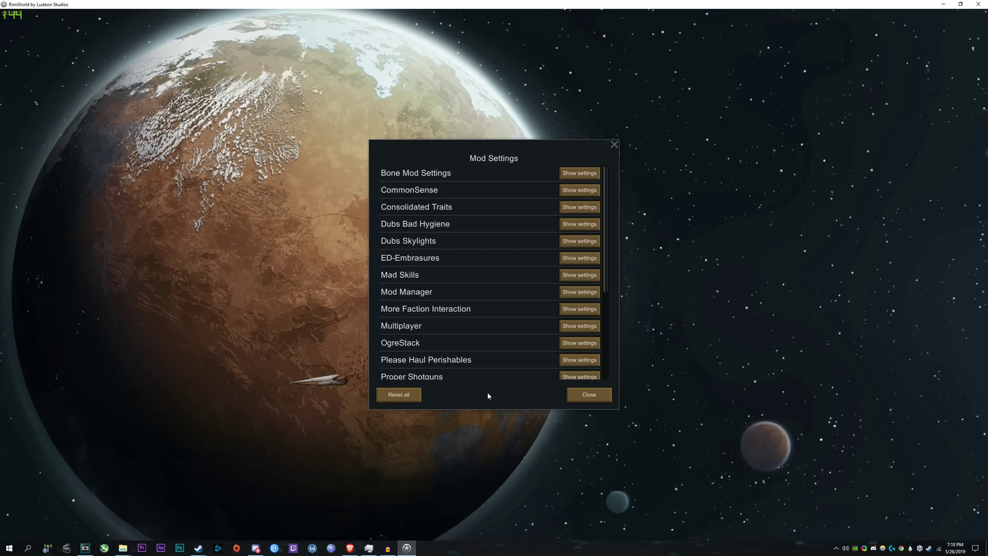
{"action": "left_click", "coordinate": [614, 145]}
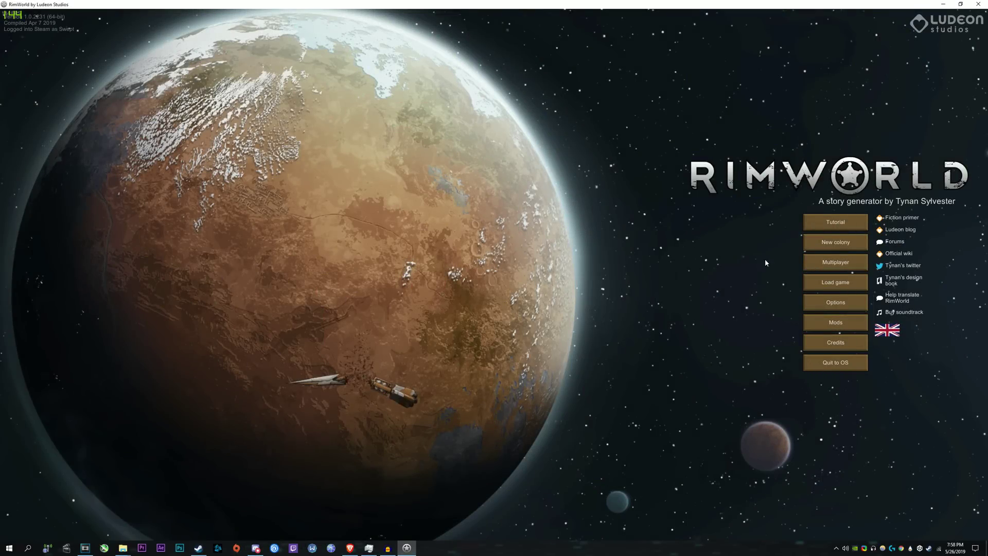
- Choose the singleplayer save "Demonstration" for hosting as a multiplayer game
{"action": "left_click", "coordinate": [816, 265]}
{"action": "left_click", "coordinate": [601, 192]}
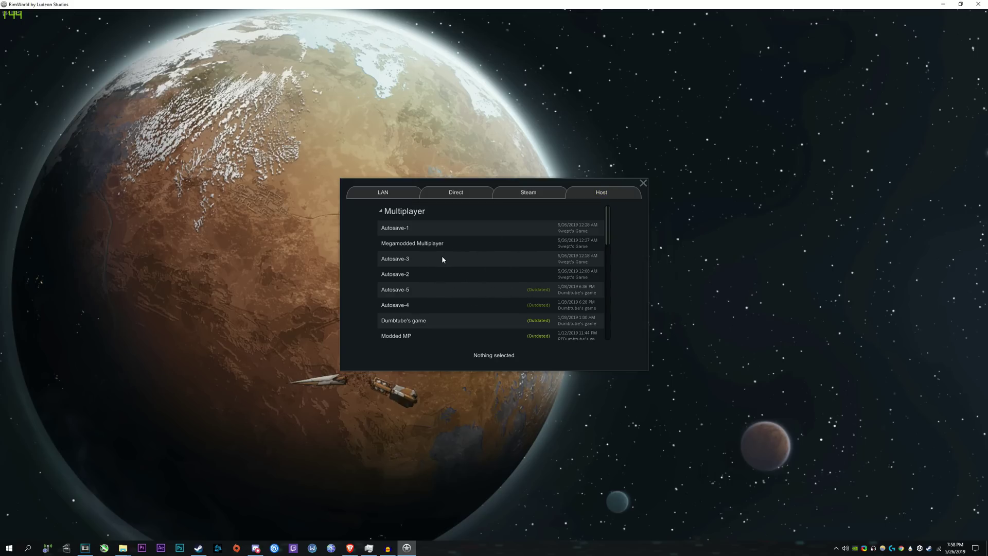
{"action": "scroll", "coordinate": [442, 258], "scroll_direction": "down", "scroll_amount": 3}
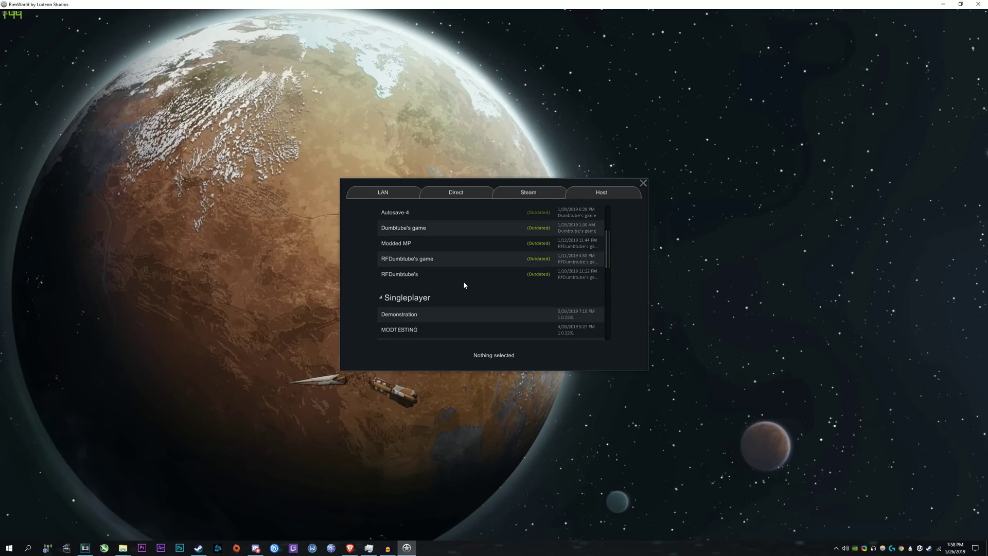
{"action": "scroll", "coordinate": [464, 281], "scroll_direction": "down", "scroll_amount": 1}
{"action": "left_click", "coordinate": [420, 294]}
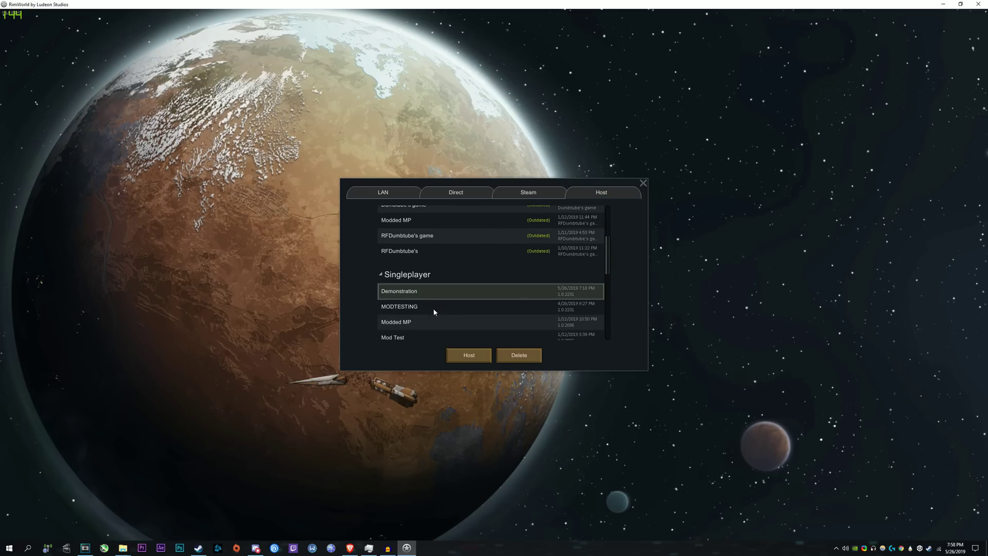
{"action": "left_click", "coordinate": [459, 361]}
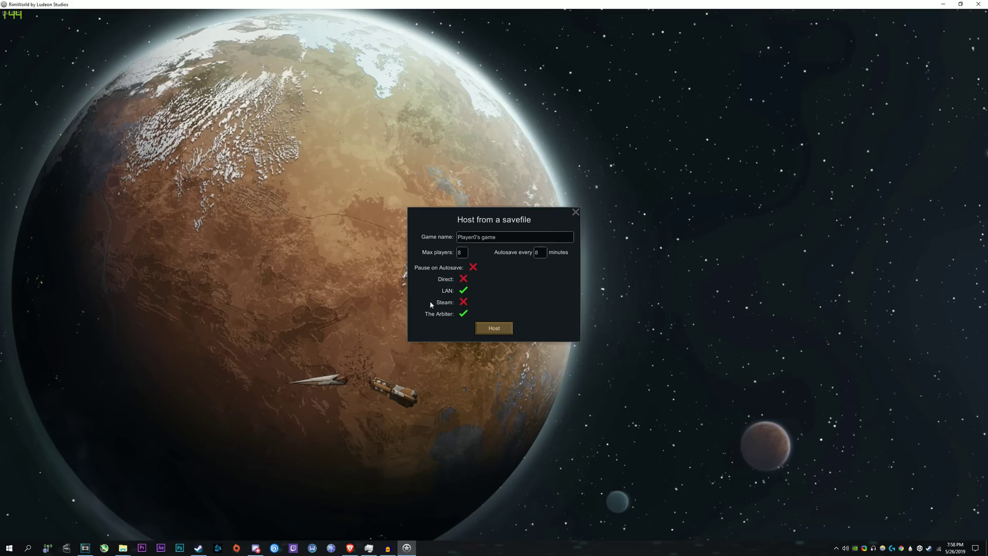
- Enable Steam and disable LAN for the hosted game, and name it "Swept's Game"
{"action": "left_click", "coordinate": [464, 302]}
{"action": "left_click", "coordinate": [463, 291]}
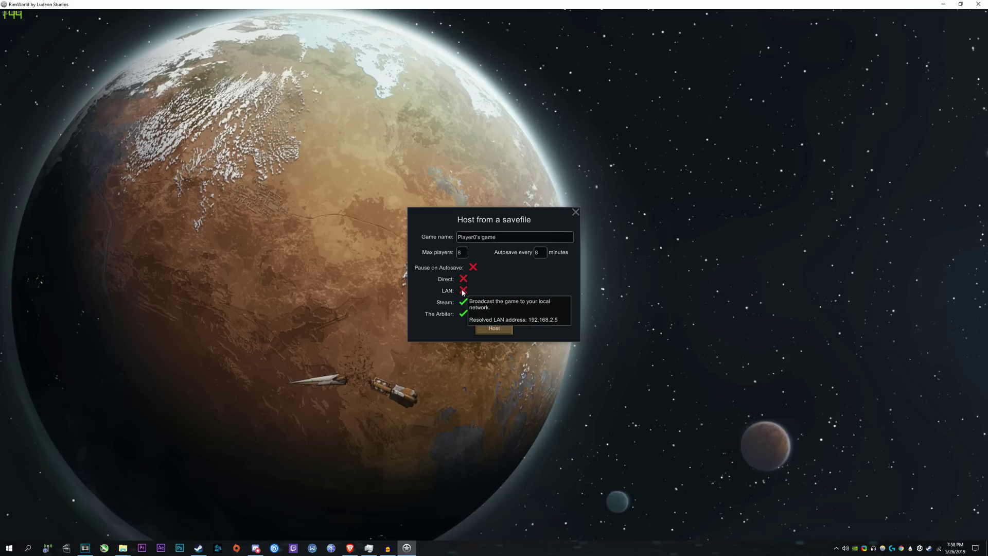
{"action": "key", "text": "BackSpace"}
{"action": "key", "text": "BackSpace"}
{"action": "key", "text": "BackSpace"}
{"action": "key", "text": "BackSpace"}
{"action": "key", "text": "BackSpace"}
{"action": "key", "text": "BackSpace"}
{"action": "key", "text": "BackSpace"}
{"action": "key", "text": "BackSpace"}
{"action": "key", "text": "BackSpace"}
{"action": "key", "text": "BackSpace"}
{"action": "key", "text": "BackSpace"}
{"action": "key", "text": "BackSpace"}
{"action": "key", "text": "BackSpace"}
{"action": "key", "text": "BackSpace"}
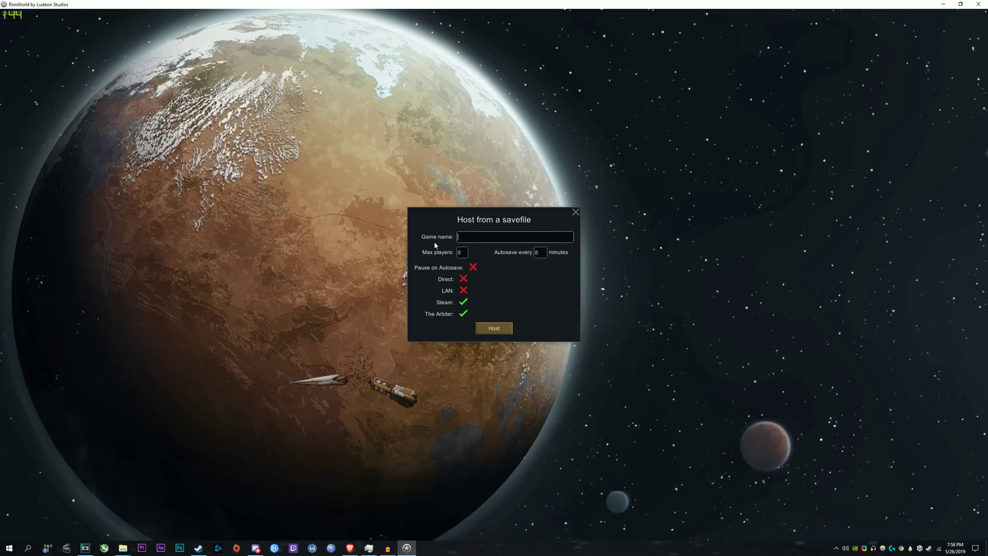
{"action": "type", "text": "Swept's Game"}
- Set the maximum players to 2 and the autosave interval to 19 minutes, and start hosting the save
{"action": "left_click", "coordinate": [463, 254]}
{"action": "key", "text": "BackSpace"}
{"action": "type", "text": "2"}
{"action": "left_click", "coordinate": [544, 253]}
{"action": "key", "text": "BackSpace"}
{"action": "type", "text": "19"}
{"action": "left_click", "coordinate": [502, 334]}
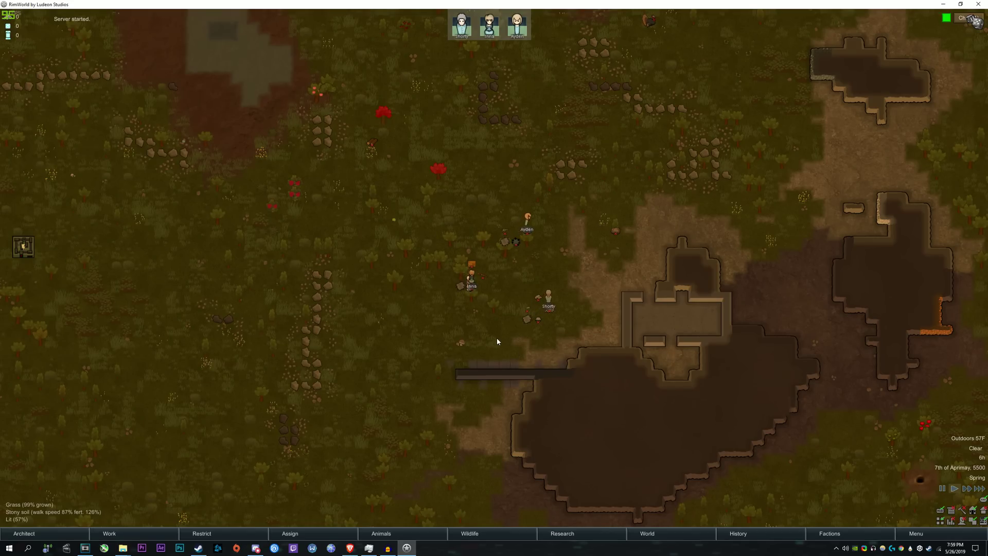
{"action": "scroll", "coordinate": [496, 340], "scroll_direction": "up", "scroll_amount": 5}
{"action": "left_click_drag", "start_coordinate": [177, 107], "coordinate": [572, 484]}
{"action": "left_click", "coordinate": [507, 387]}
{"action": "key", "text": "s"}
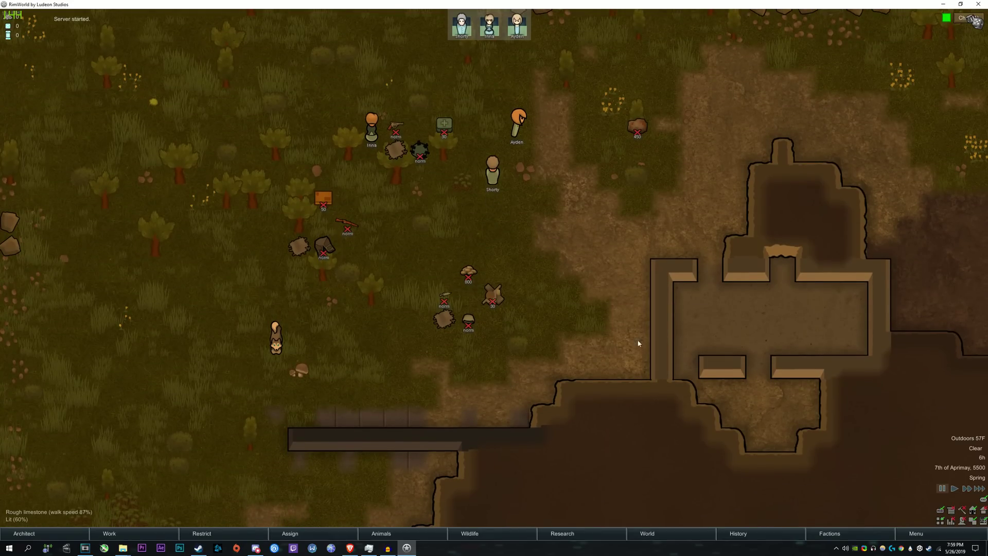
- Open the multiplayer chat window and reposition it over the map to check the connected players
{"action": "left_click", "coordinate": [960, 19]}
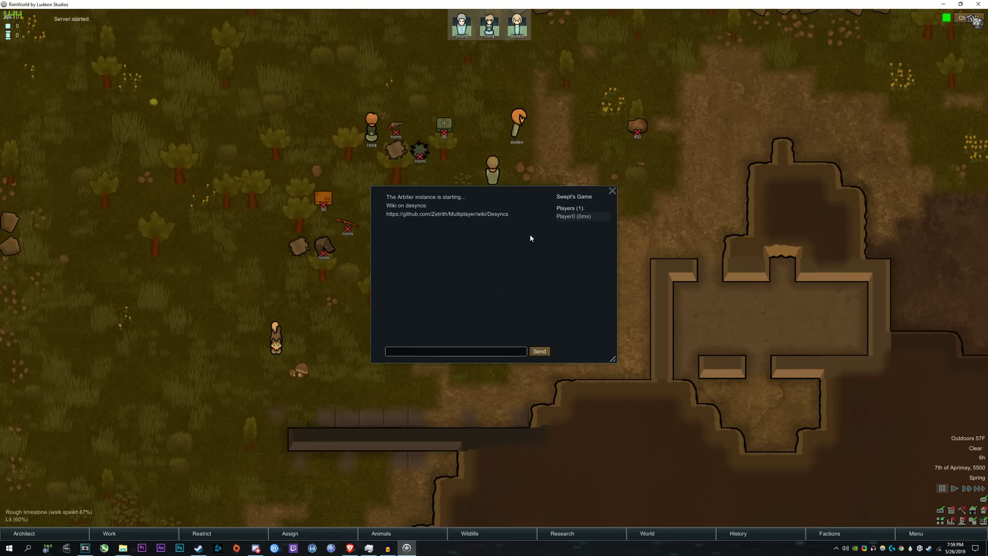
{"action": "left_click_drag", "start_coordinate": [502, 192], "coordinate": [518, 191]}
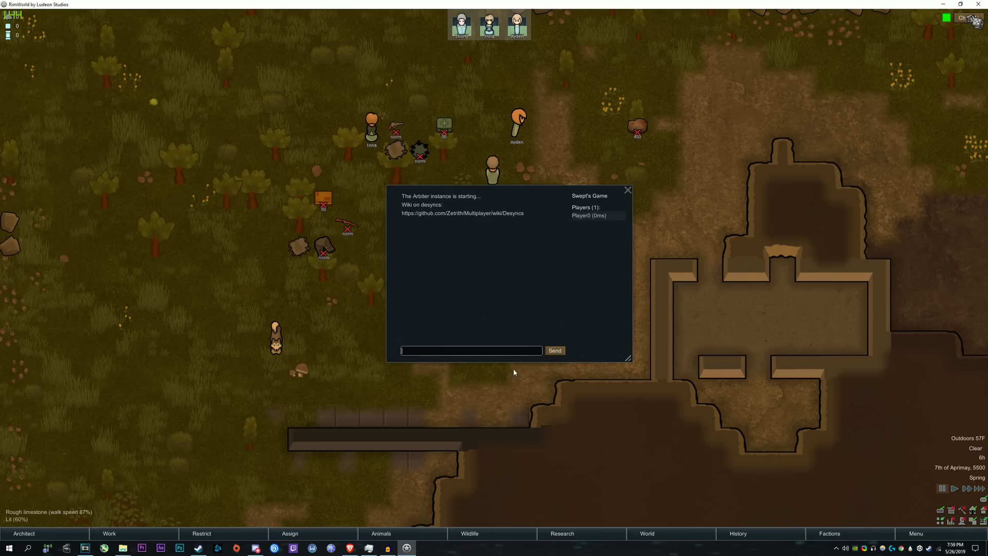
{"action": "left_click_drag", "start_coordinate": [505, 186], "coordinate": [413, 137]}
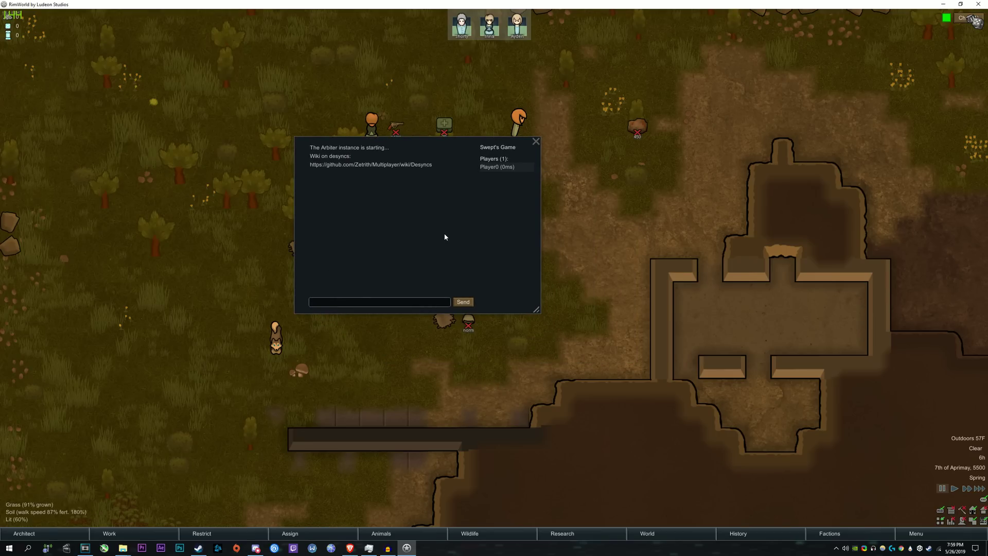
{"action": "left_click_drag", "start_coordinate": [413, 198], "coordinate": [422, 205]}
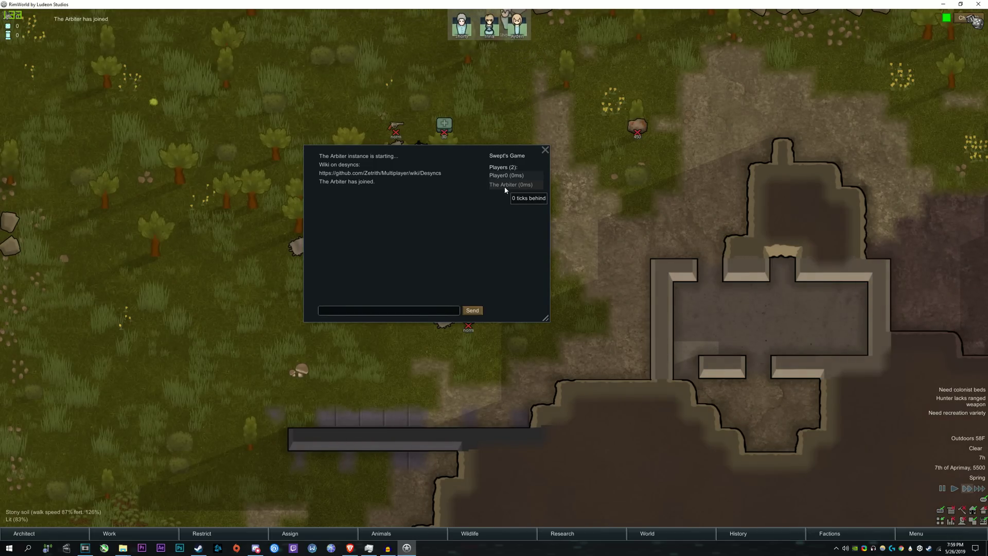
- Open a chat with a friend playing RimWorld through the Steam overlay, and return to the game
{"action": "key", "text": "shift+Tab"}
{"action": "right_click", "coordinate": [354, 187]}
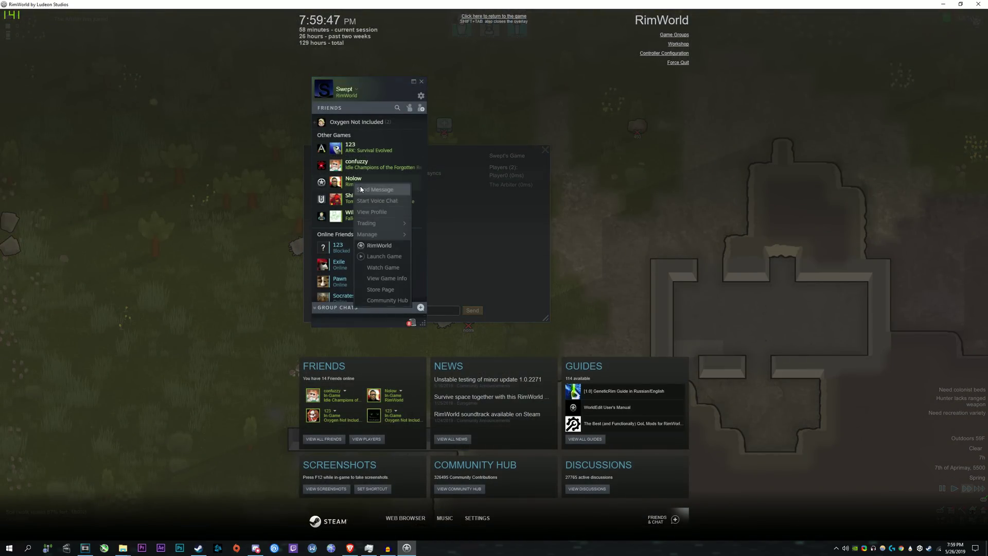
{"action": "key", "text": "shift+Tab"}
{"action": "key", "text": "shift+Tab"}
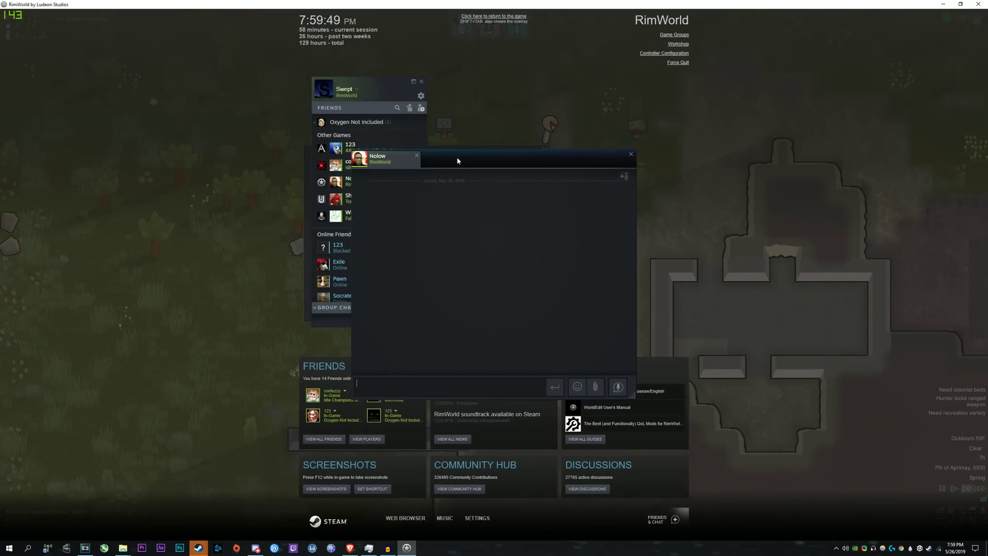
{"action": "left_click", "coordinate": [456, 159]}
{"action": "key", "text": "shift+Tab"}
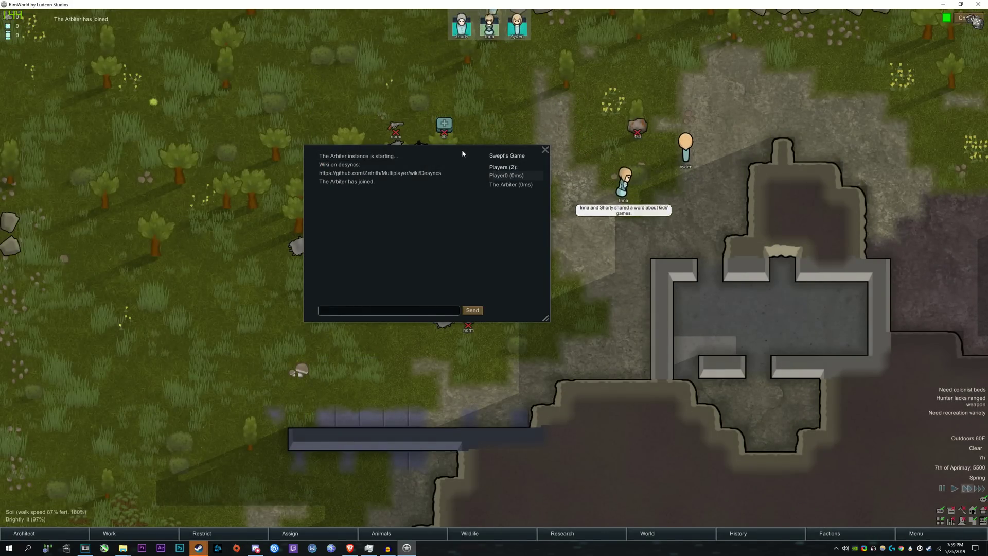
- Move the multiplayer chat window aside, inspect the newly joined player's Steam details, and close the chat
{"action": "left_click_drag", "start_coordinate": [460, 155], "coordinate": [373, 134]}
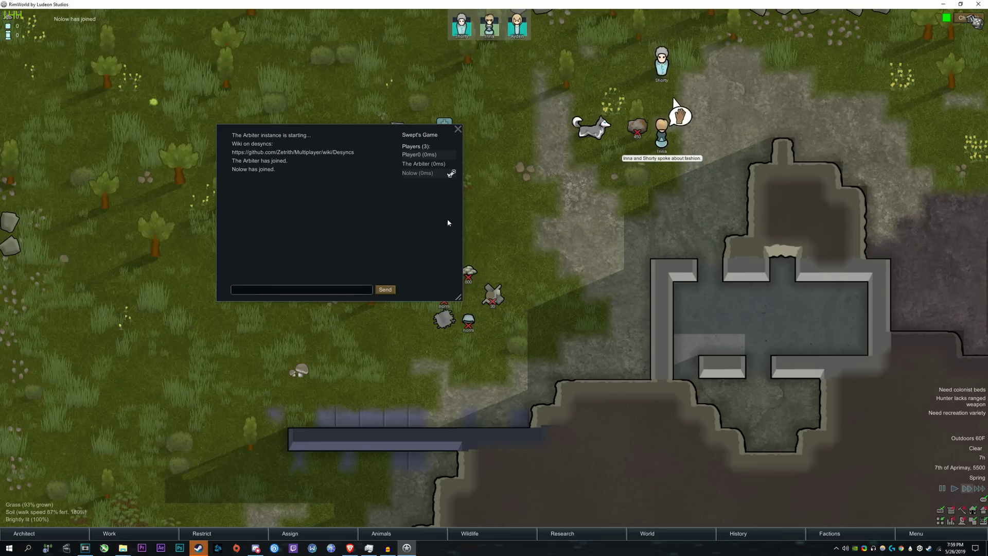
{"action": "mouse_move", "coordinate": [422, 174]}
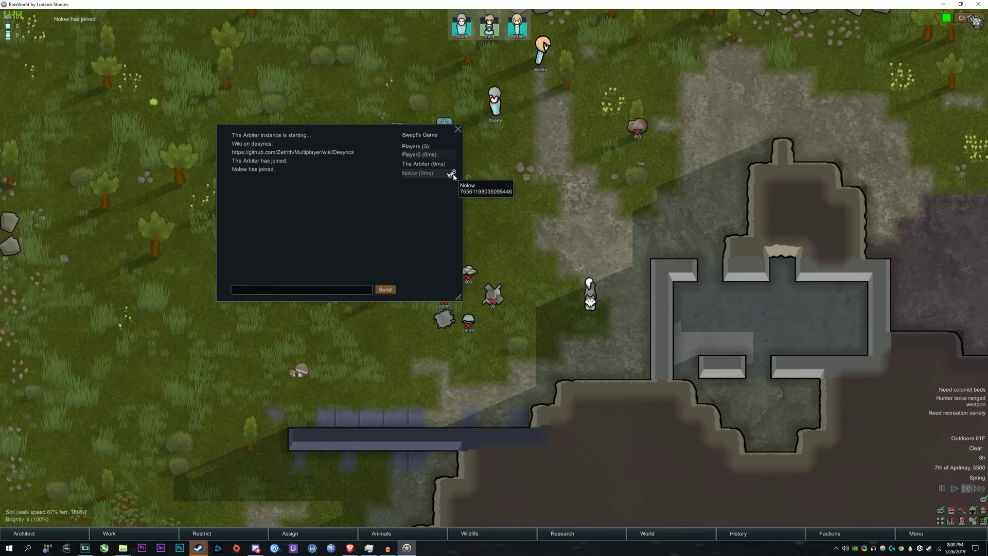
{"action": "left_click", "coordinate": [458, 132]}
{"action": "scroll", "coordinate": [480, 267], "scroll_direction": "down", "scroll_amount": 3}
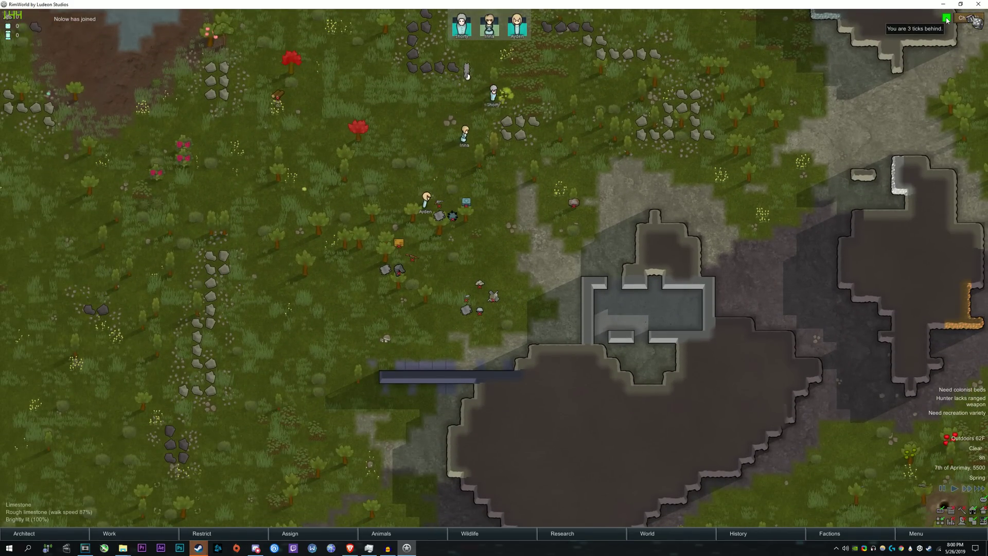
{"action": "scroll", "coordinate": [495, 268], "scroll_direction": "down", "scroll_amount": 2}
{"action": "left_click_drag", "start_coordinate": [326, 137], "coordinate": [557, 327]}
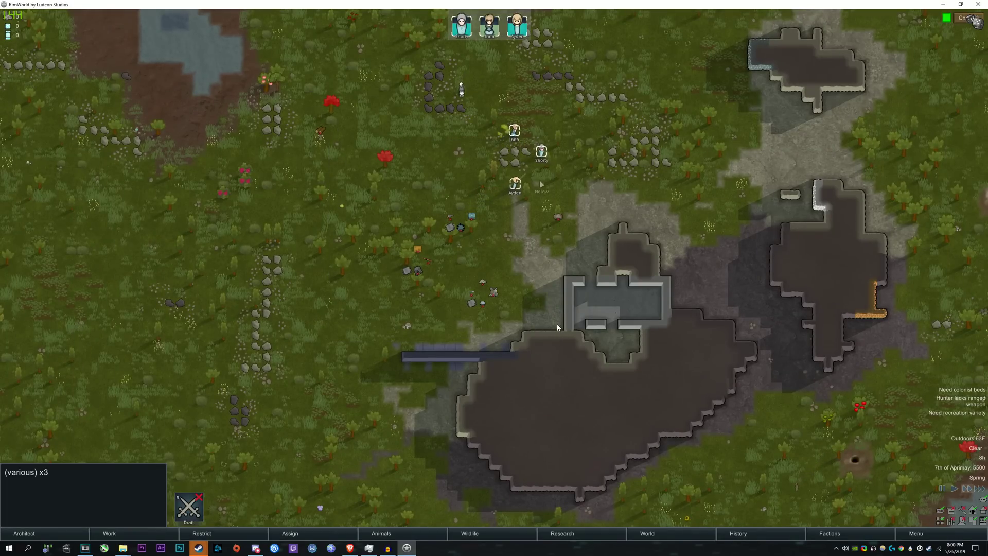
{"action": "left_click", "coordinate": [557, 327]}
{"action": "scroll", "coordinate": [558, 327], "scroll_direction": "up", "scroll_amount": 3}
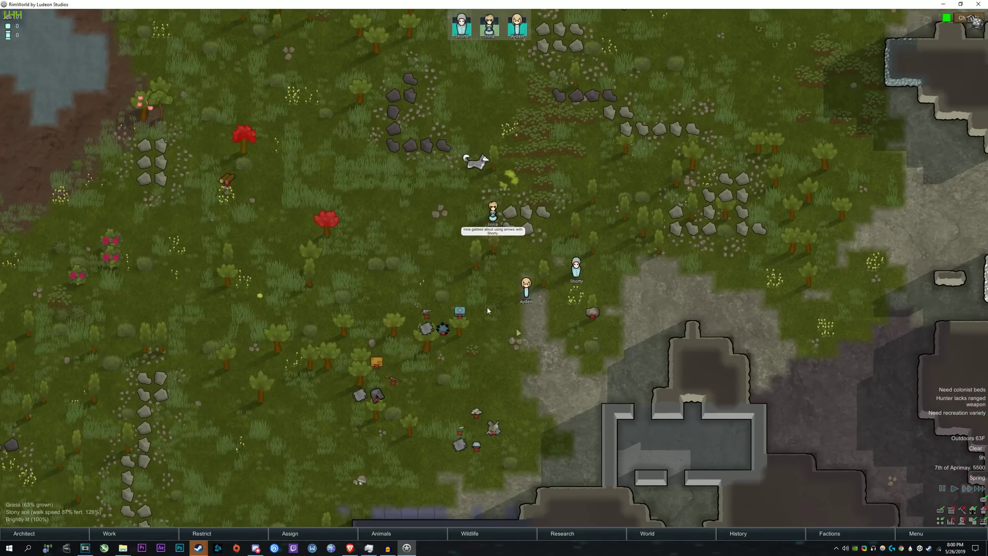
{"action": "mouse_move", "coordinate": [559, 493]}
{"action": "left_mouse_down"}
{"action": "mouse_move", "coordinate": [324, 242]}
{"action": "mouse_move", "coordinate": [560, 493]}
{"action": "left_mouse_up"}
{"action": "key", "text": "s"}
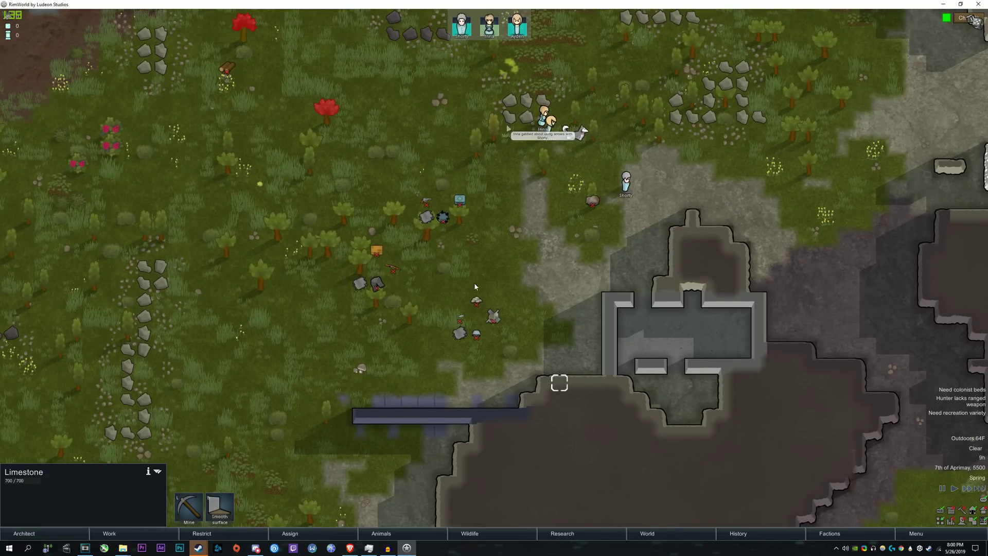
{"action": "left_click_drag", "start_coordinate": [273, 154], "coordinate": [410, 265]}
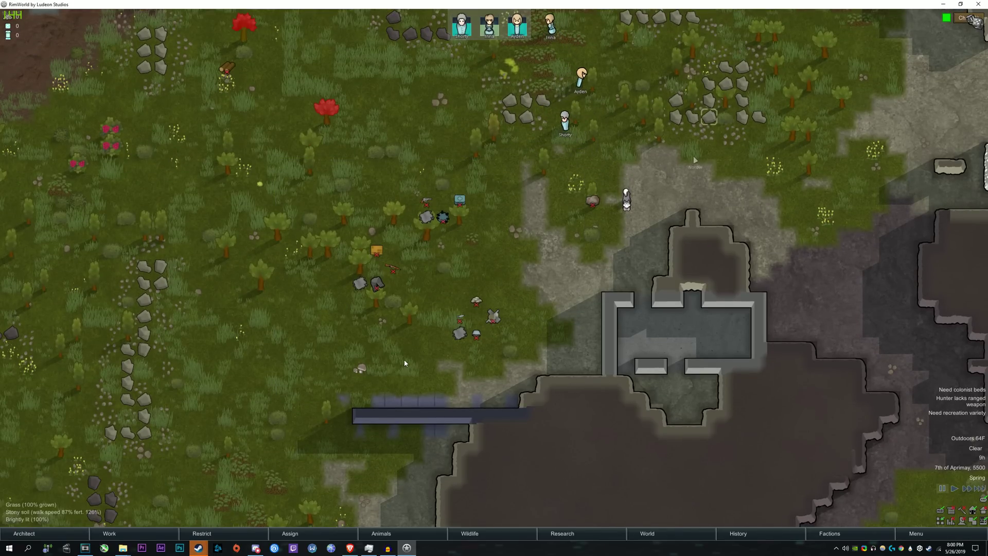
- Save a replay of the multiplayer session under the name "Demonstration"
{"action": "key", "text": "Escape"}
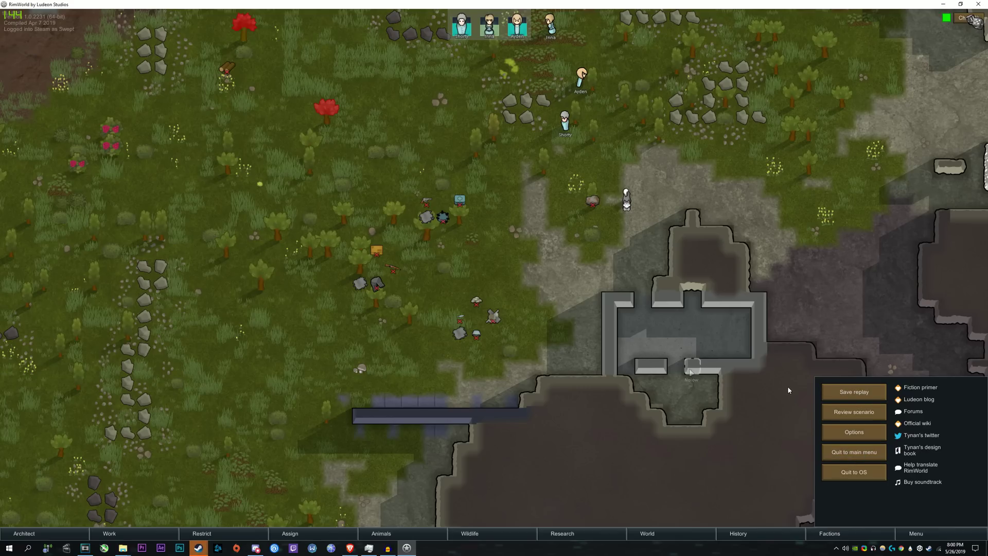
{"action": "left_click", "coordinate": [847, 392]}
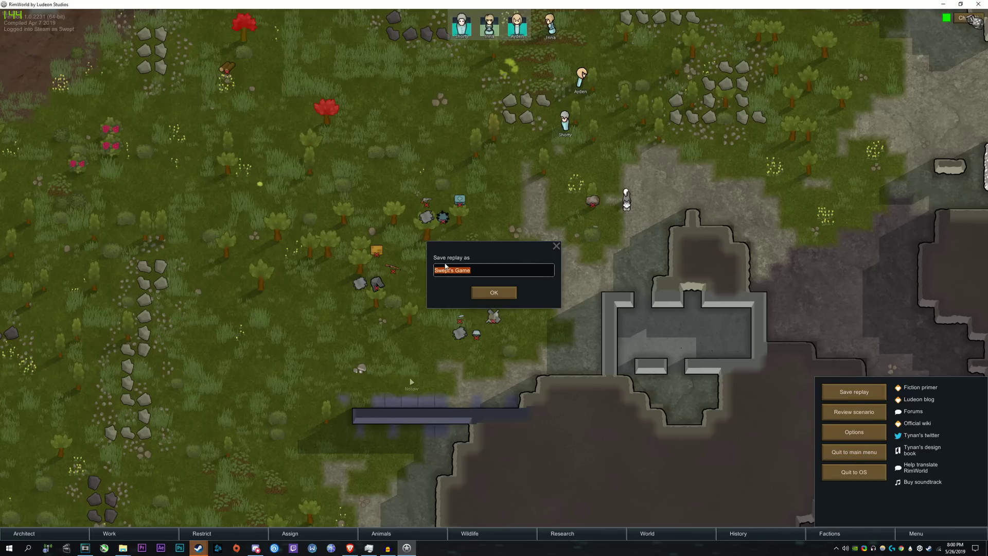
{"action": "key", "text": "BackSpace"}
{"action": "type", "text": "Demonstration"}
{"action": "left_click", "coordinate": [492, 292]}
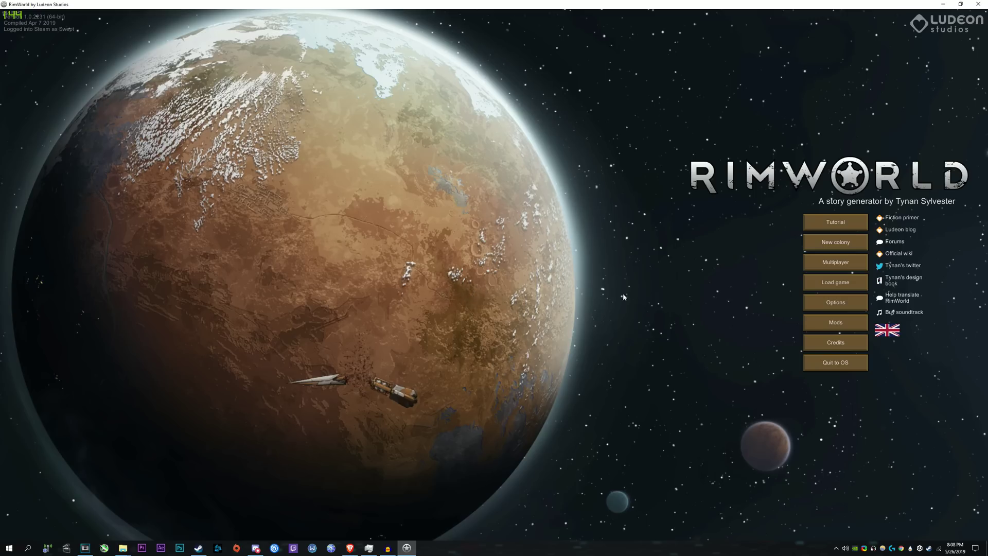
- Find the friend's hosted game among the Steam sessions in the multiplayer browser and join it
{"action": "left_click", "coordinate": [812, 266]}
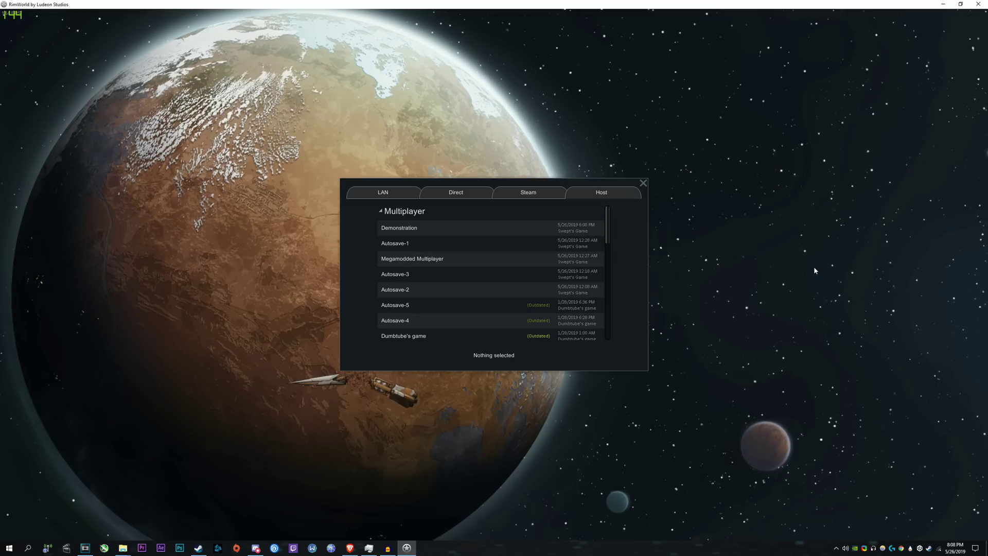
{"action": "left_click", "coordinate": [530, 198]}
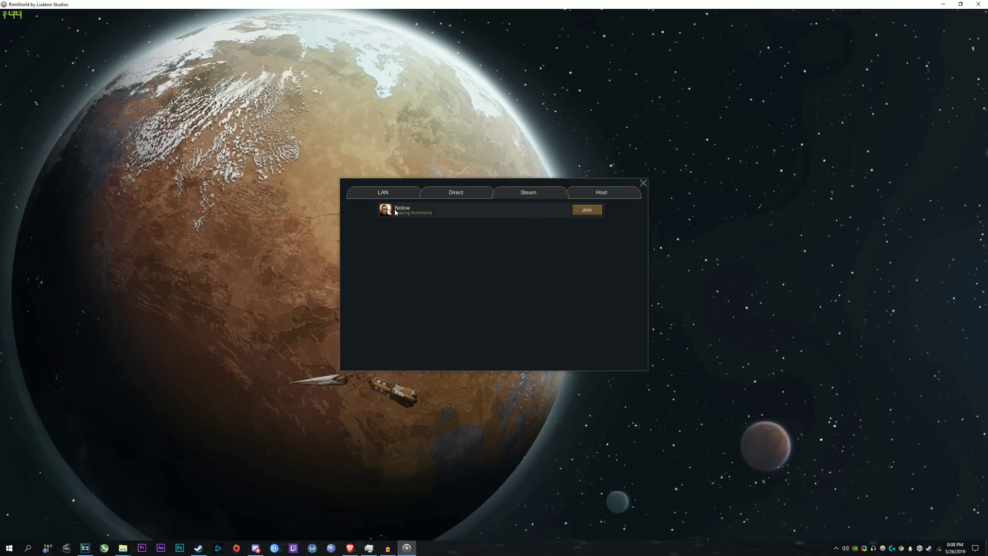
{"action": "left_click", "coordinate": [581, 210]}
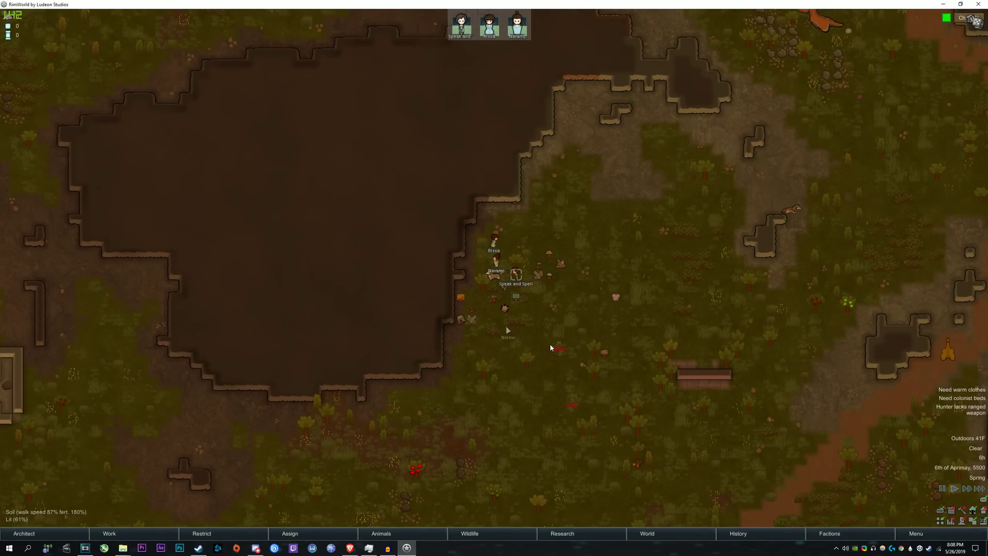
{"action": "left_click_drag", "start_coordinate": [426, 241], "coordinate": [568, 309]}
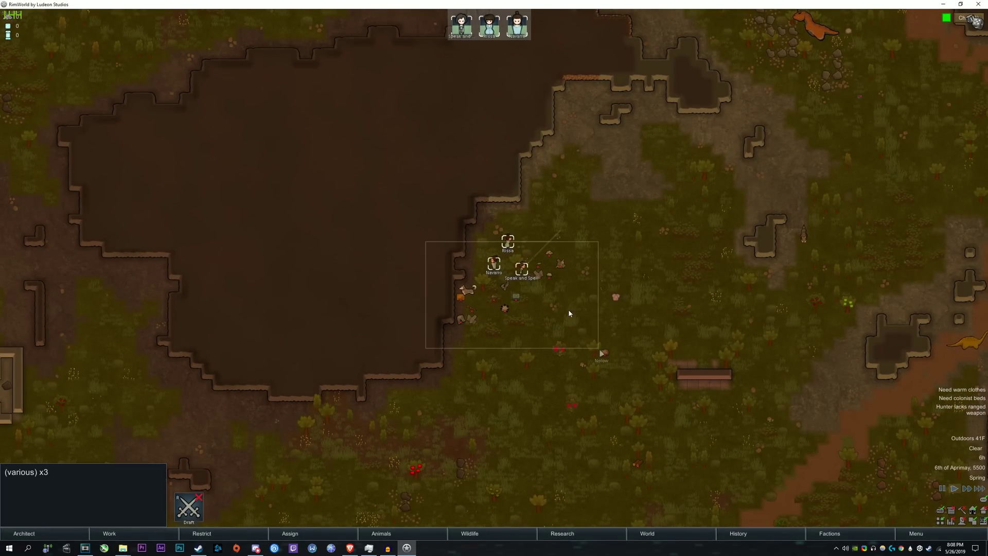
{"action": "left_click", "coordinate": [382, 206]}
{"action": "key", "text": "s"}
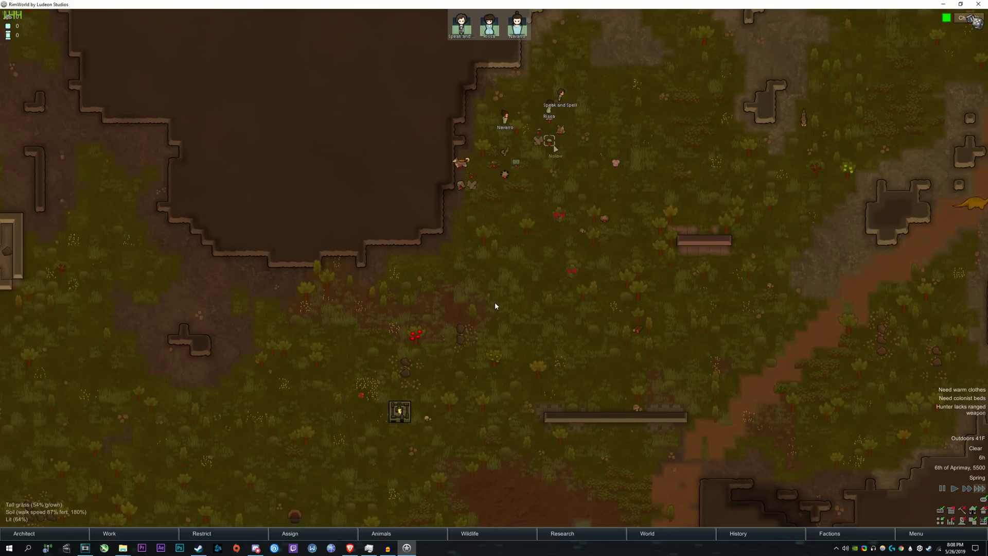
{"action": "left_click_drag", "start_coordinate": [327, 139], "coordinate": [505, 375]}
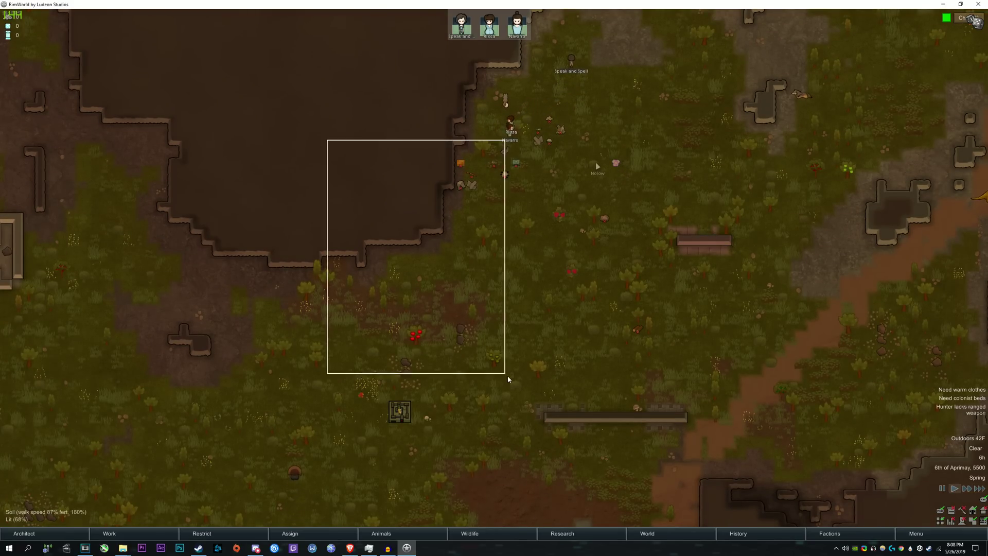
{"action": "key", "text": "s"}
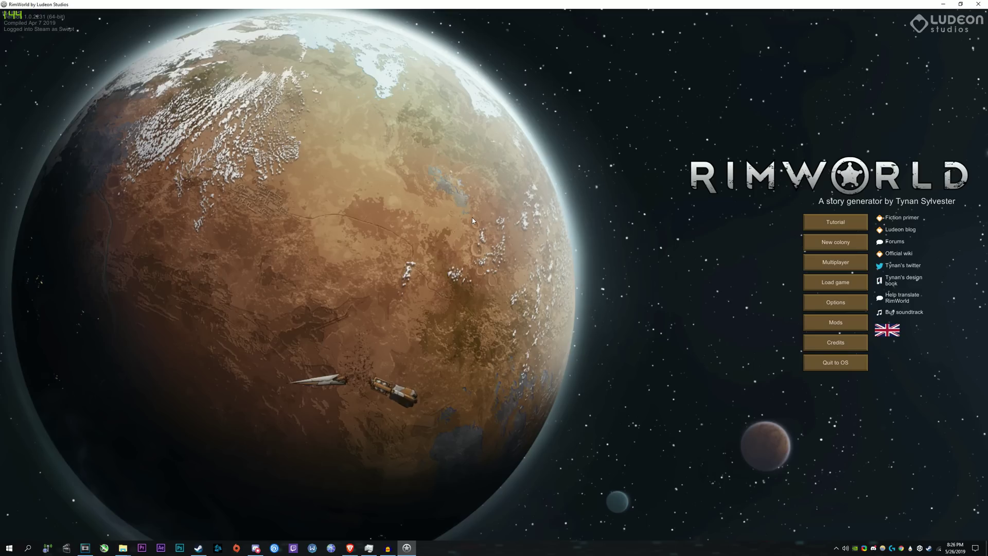
- Switch to Discord, move its window up slightly, and view the mod-list channel of the Zetrith's Multiplayer server
{"action": "left_click", "coordinate": [256, 548]}
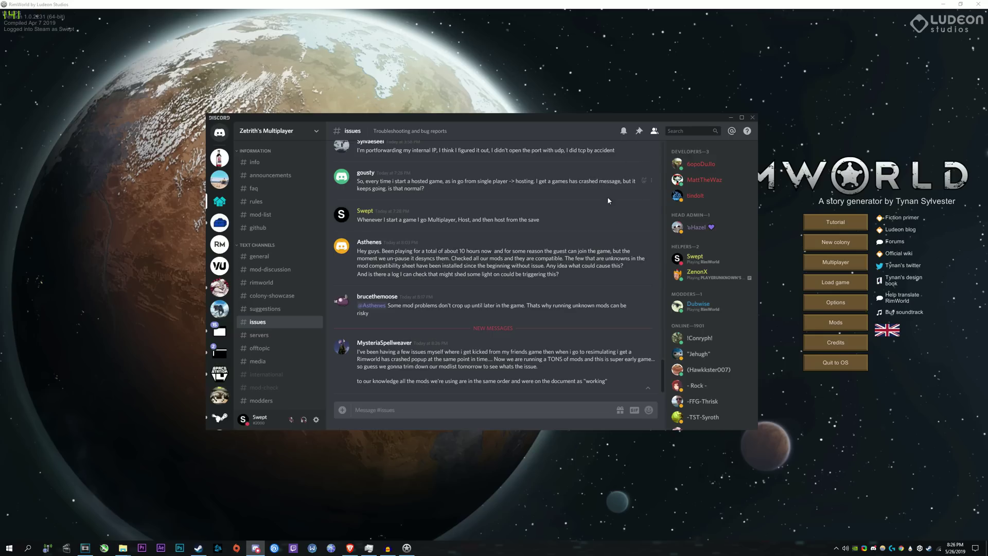
{"action": "left_click_drag", "start_coordinate": [519, 121], "coordinate": [526, 107]}
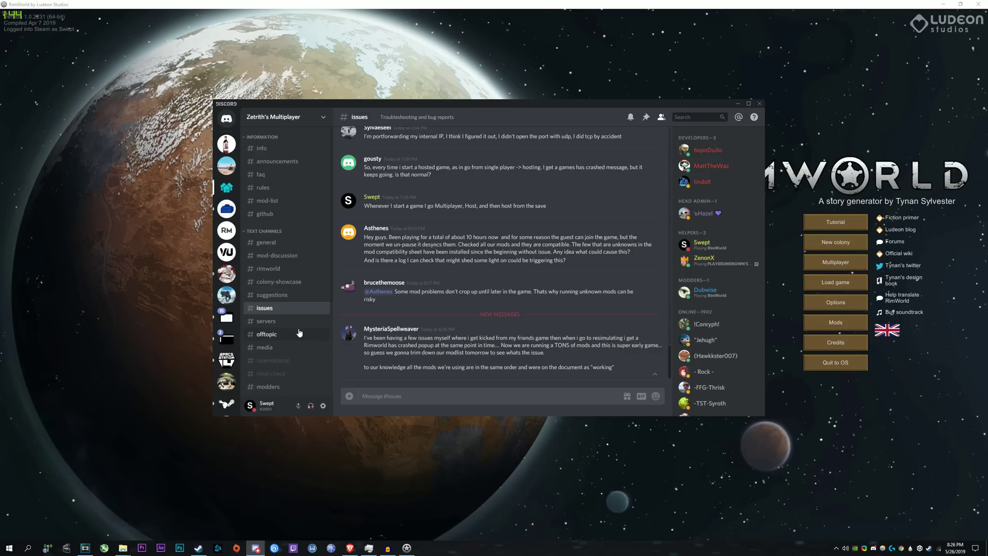
{"action": "left_click", "coordinate": [272, 202]}
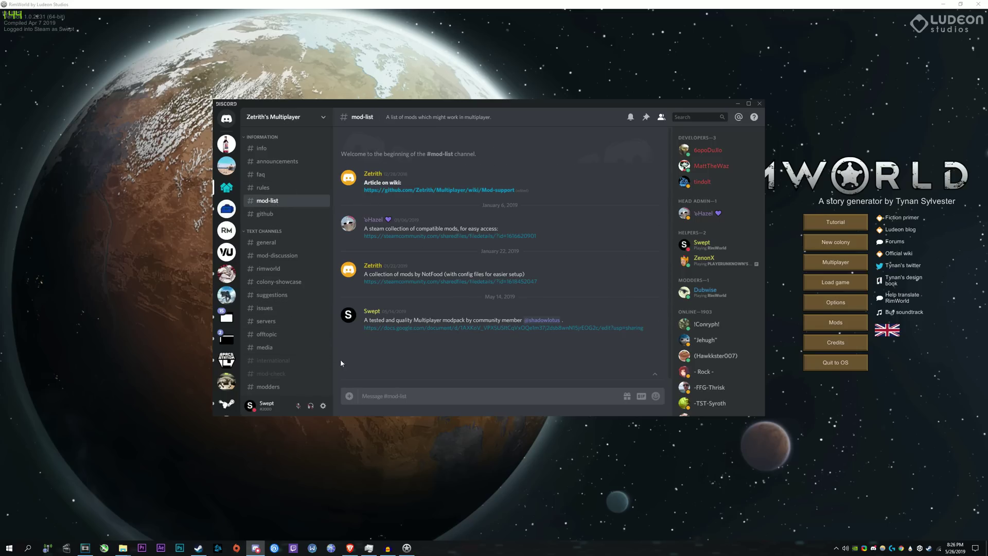
- Check the Rimatomics mod's multiplayer compatibility by sending "!mod Rimatomics" in the mod-check channel
{"action": "left_click", "coordinate": [282, 375]}
{"action": "scroll", "coordinate": [530, 240], "scroll_direction": "down", "scroll_amount": 15}
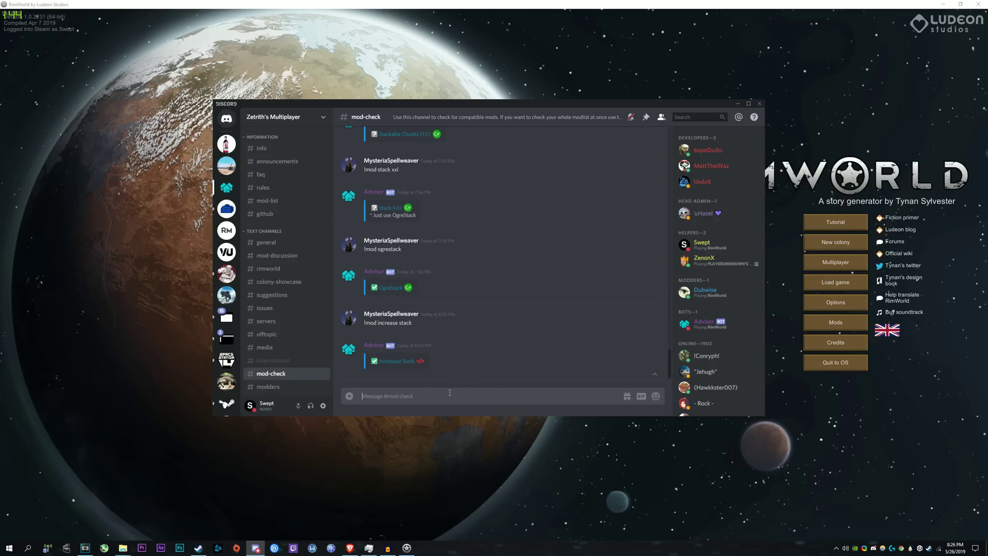
{"action": "type", "text": "!mod Rimatomics"}
{"action": "key", "text": "Return"}
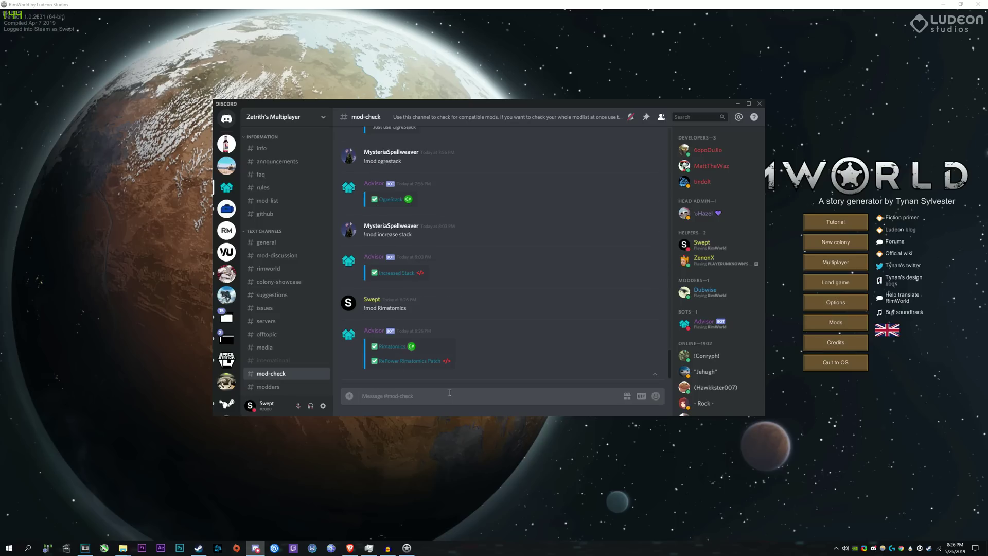
- Open the Rimatomics Workshop page from the bot's reply and bring the Steam window to the front
{"action": "left_click_drag", "start_coordinate": [499, 370], "coordinate": [363, 329]}
{"action": "left_click", "coordinate": [373, 348]}
{"action": "left_click", "coordinate": [393, 350]}
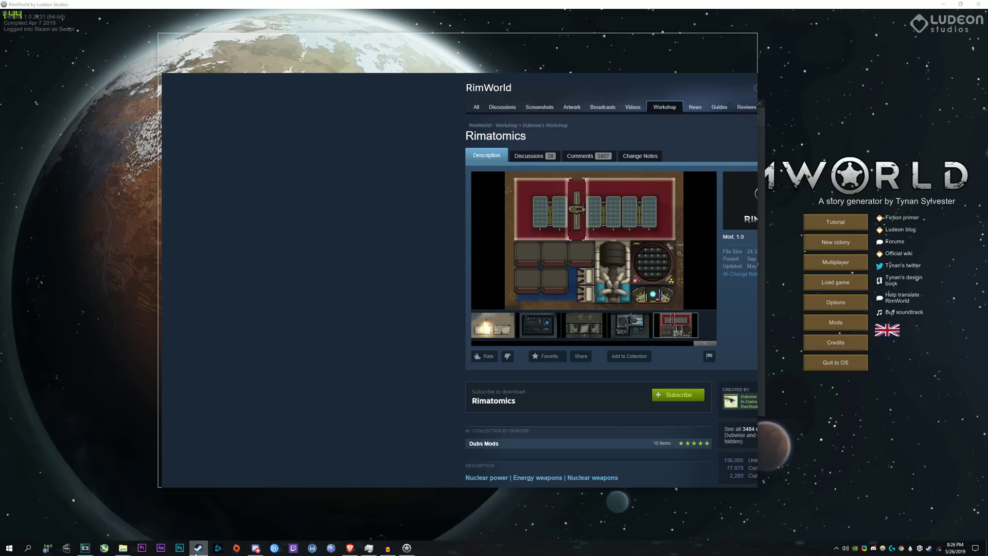
{"action": "key", "text": "alt+Tab"}
{"action": "key", "text": "alt+Tab"}
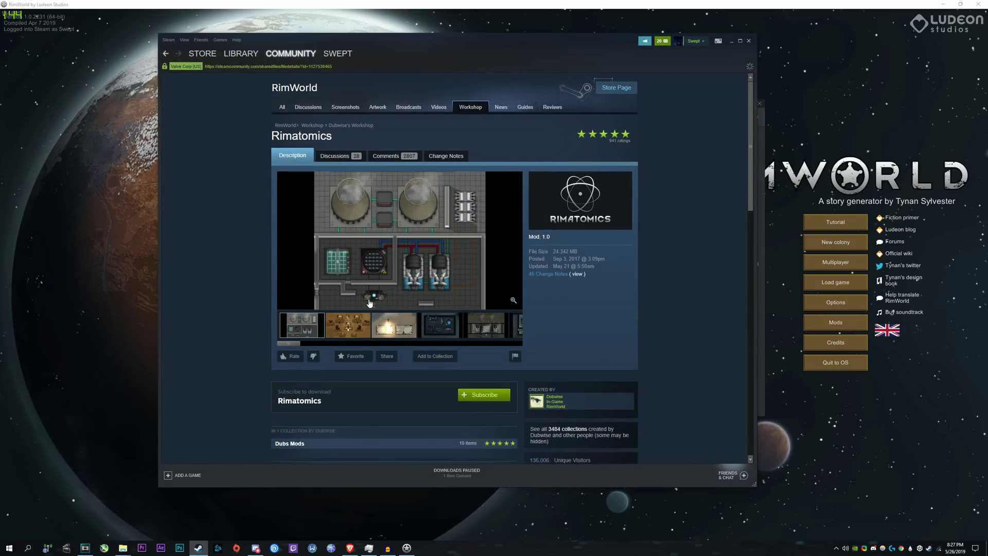